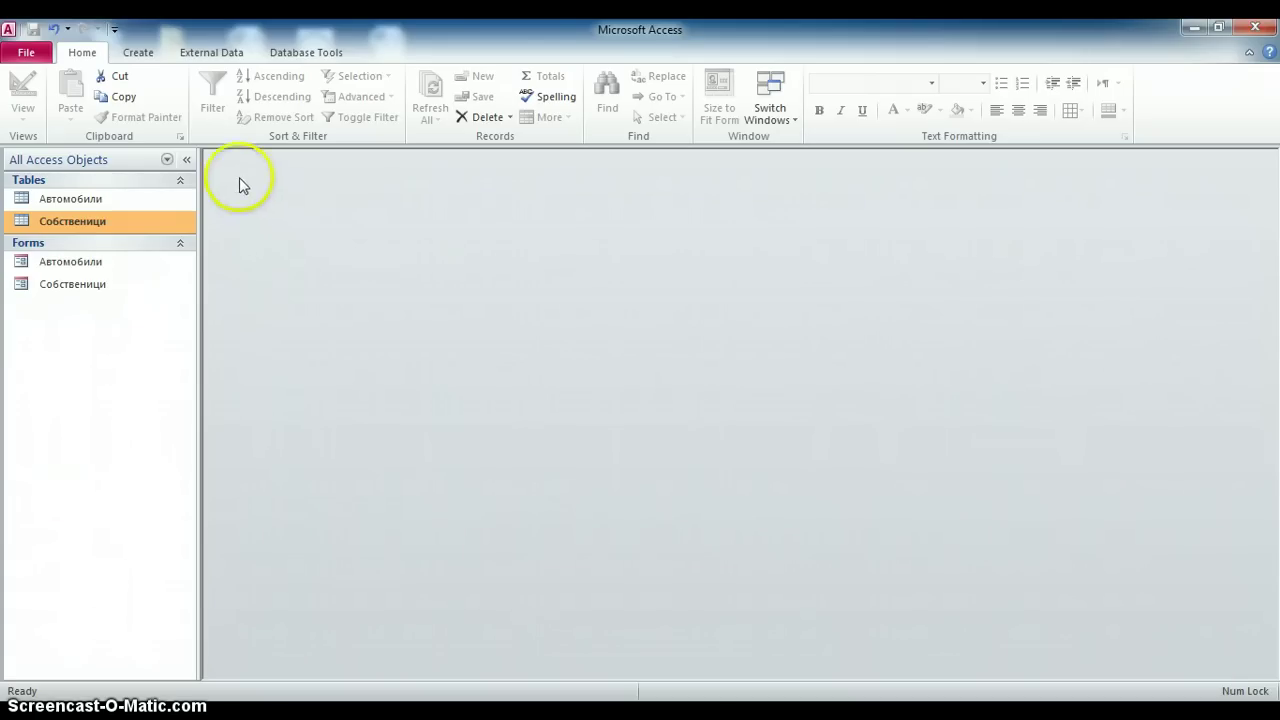
Step: Create a new blank table in Design view
click(141, 56)
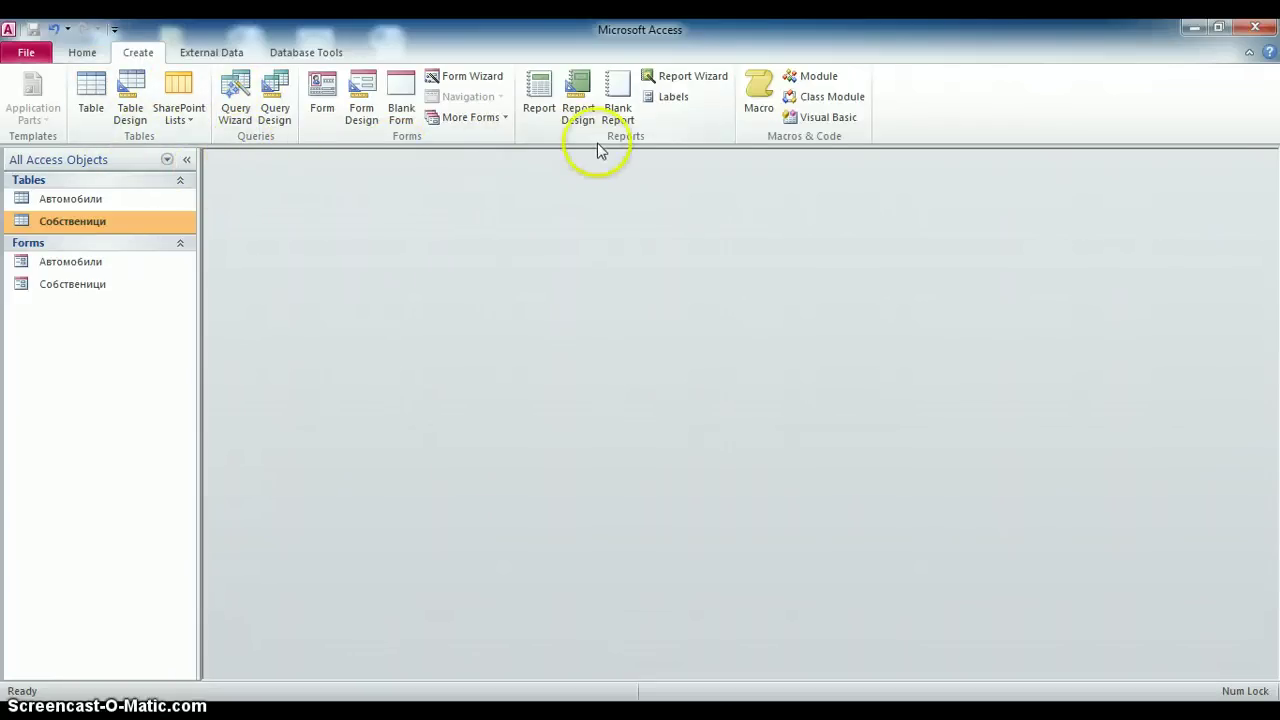
click(128, 110)
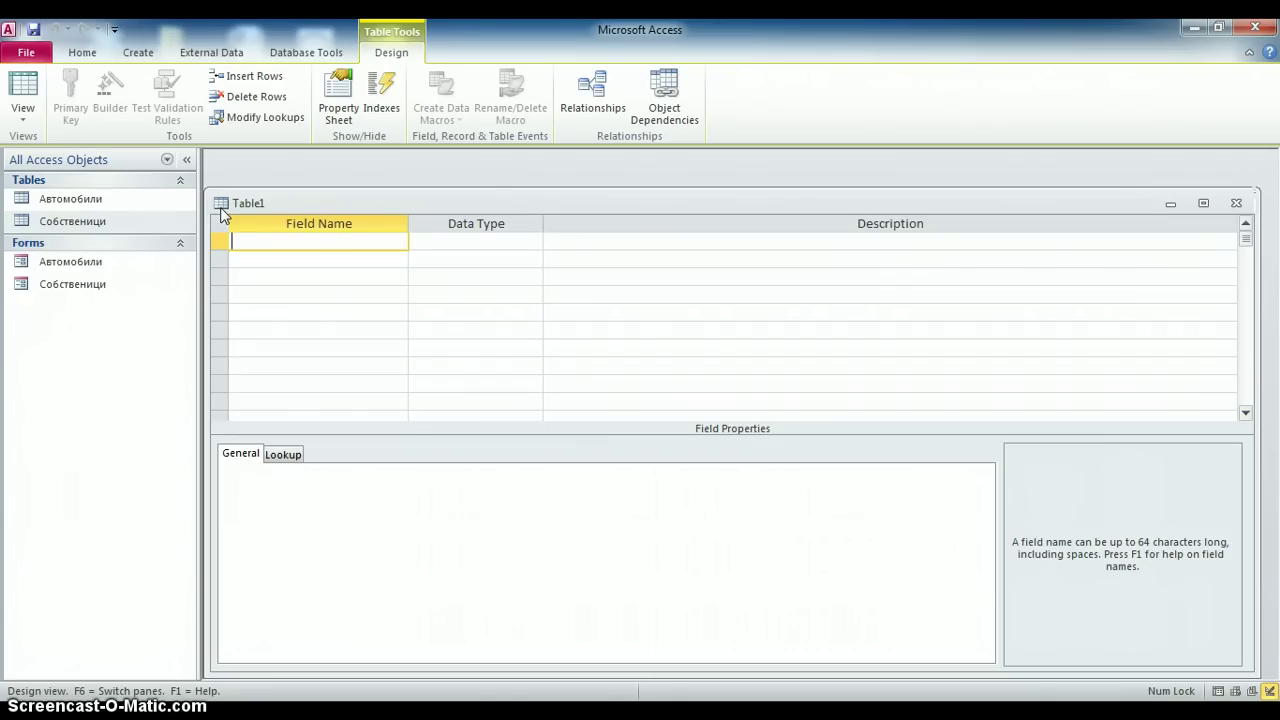
click(366, 237)
click(481, 240)
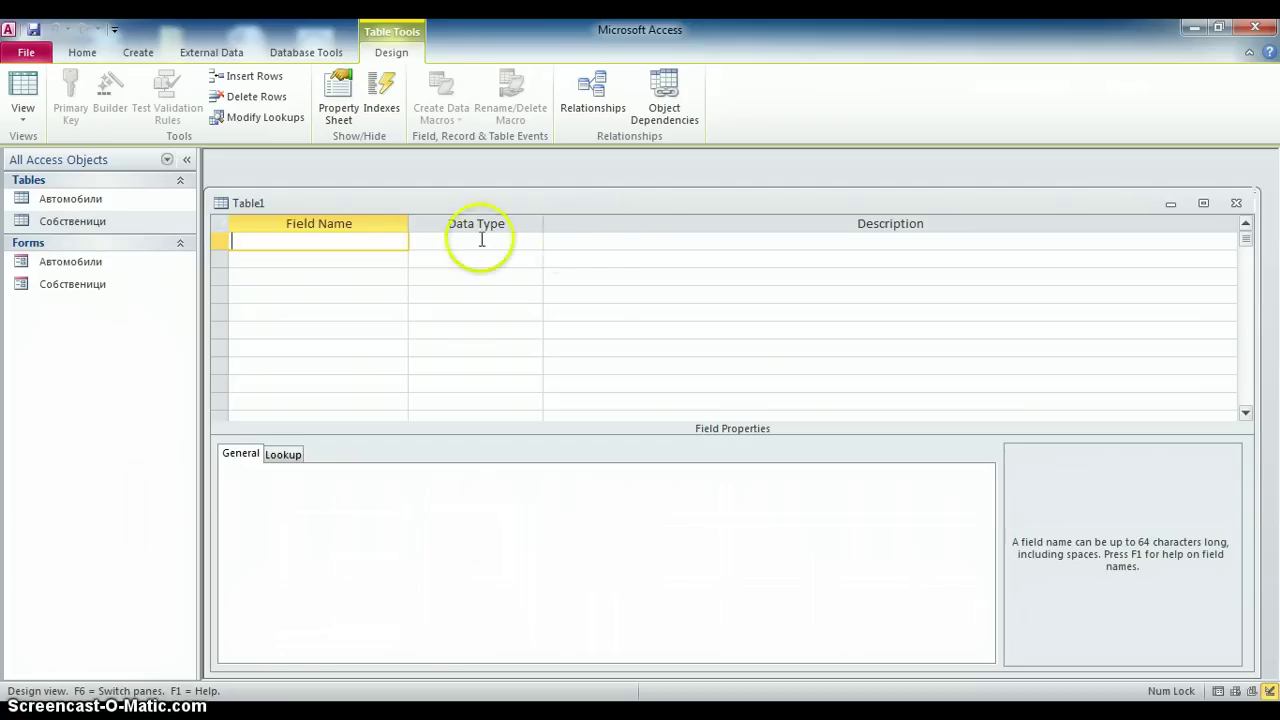
Step: Add three fields to the new table named Продажба, Дата and Рег #
click(372, 240)
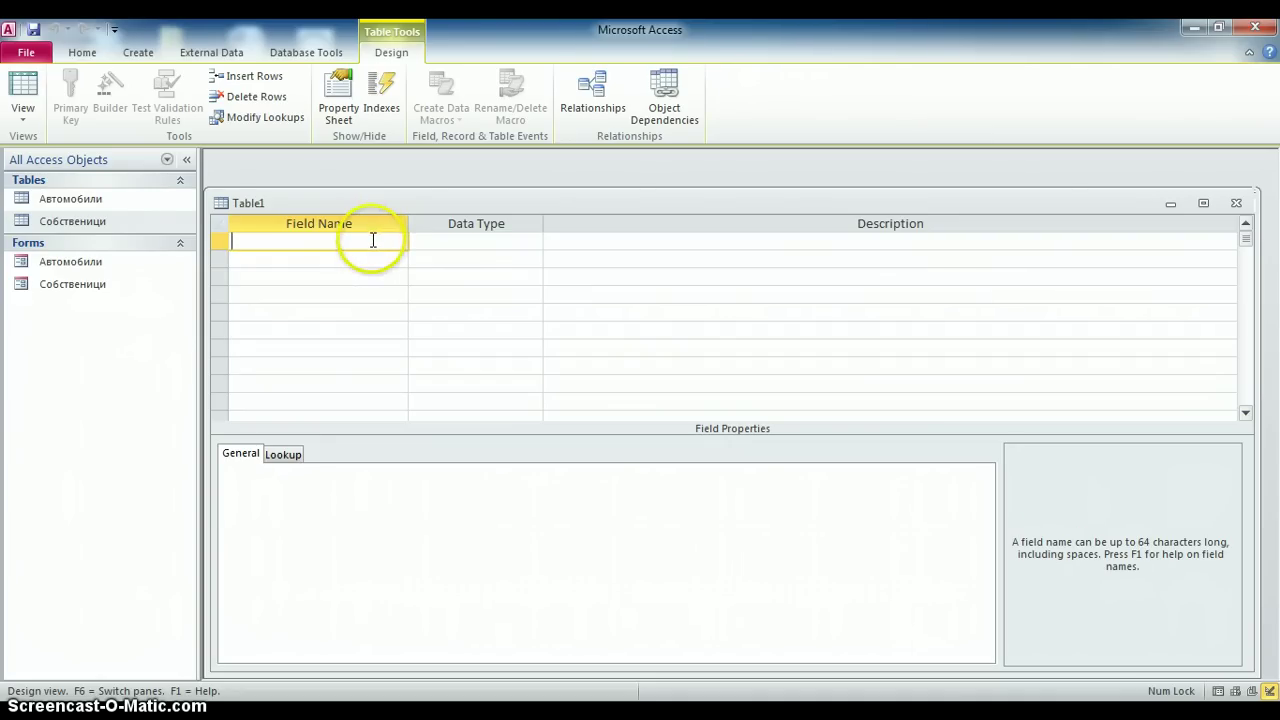
text(Продажба)
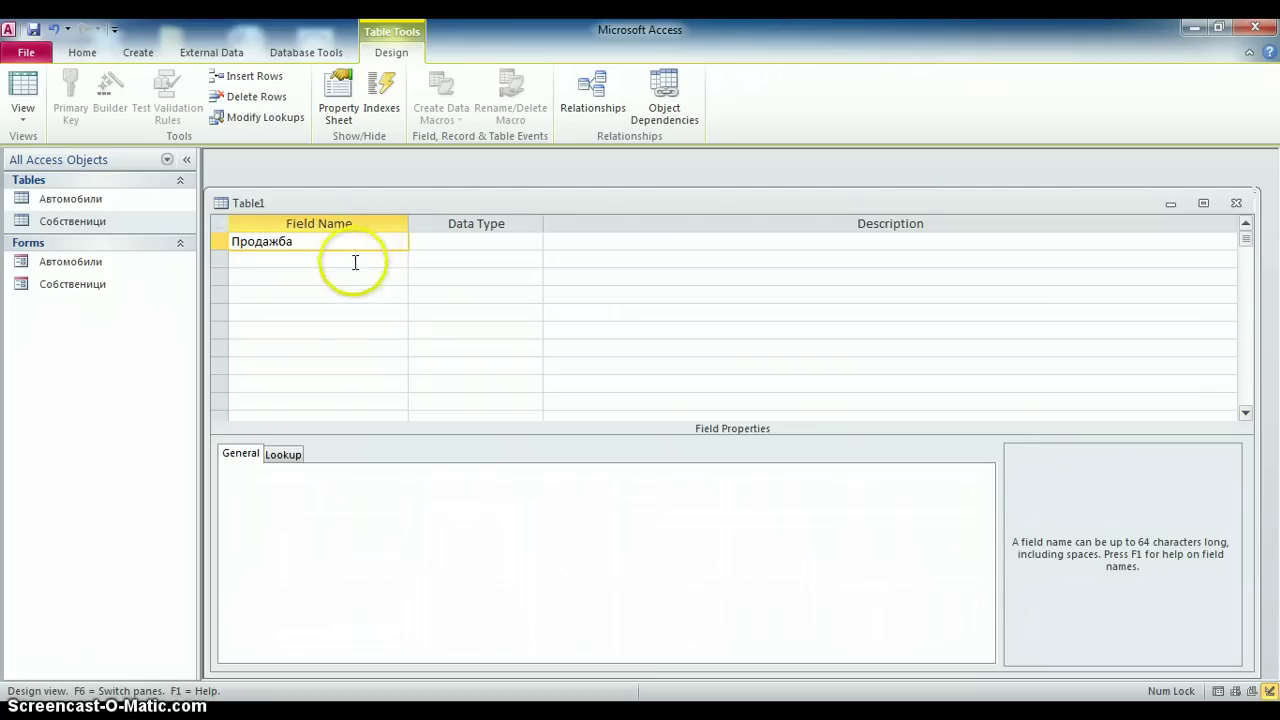
click(354, 262)
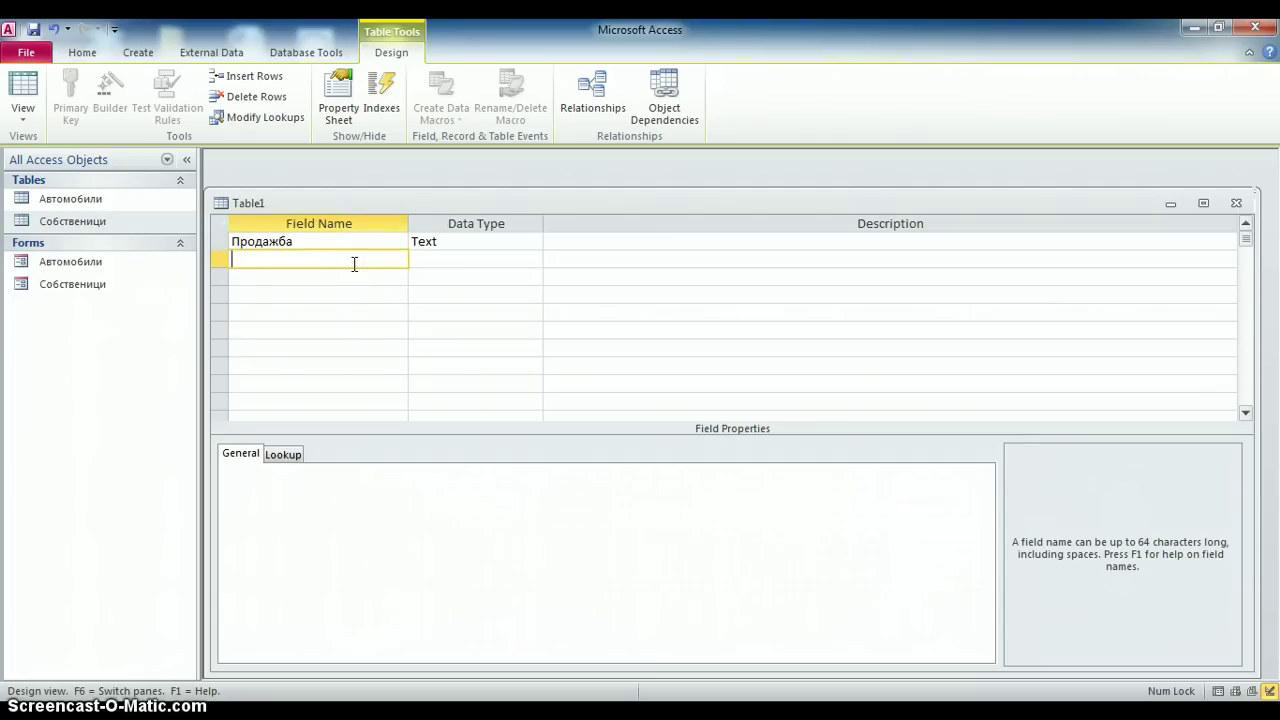
text(Дата)
click(344, 275)
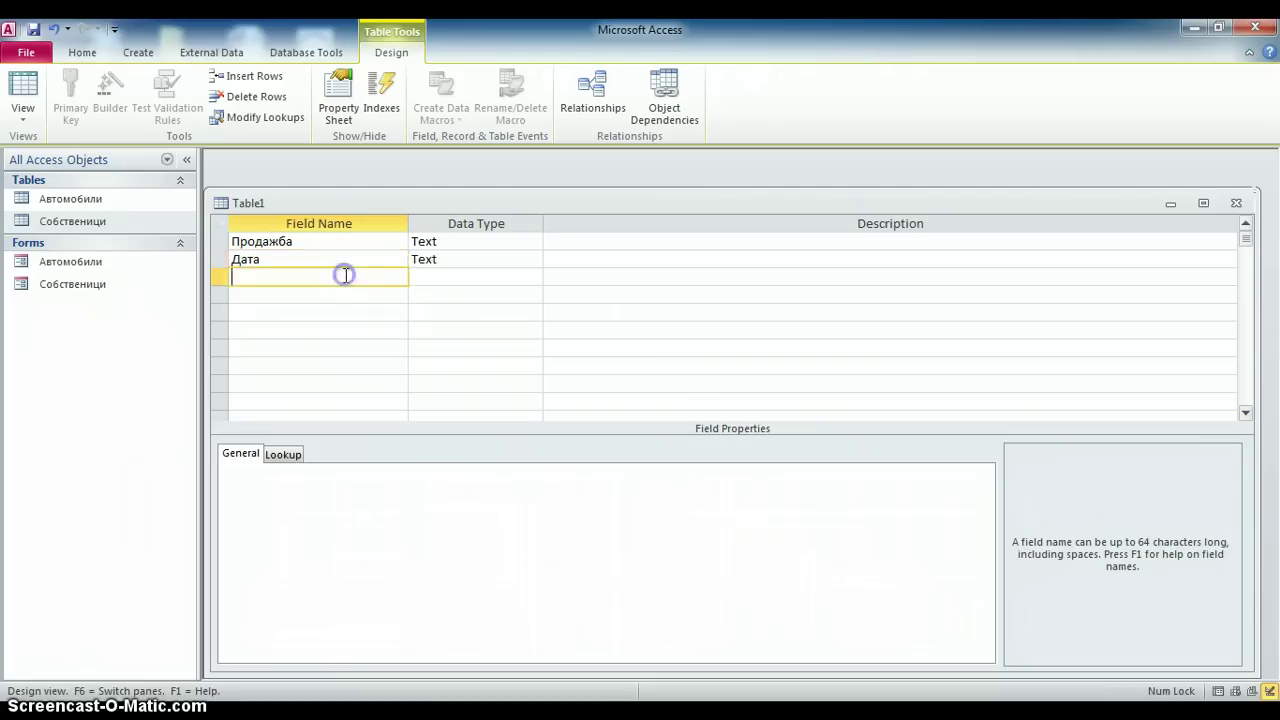
text(Рег)
text(#)
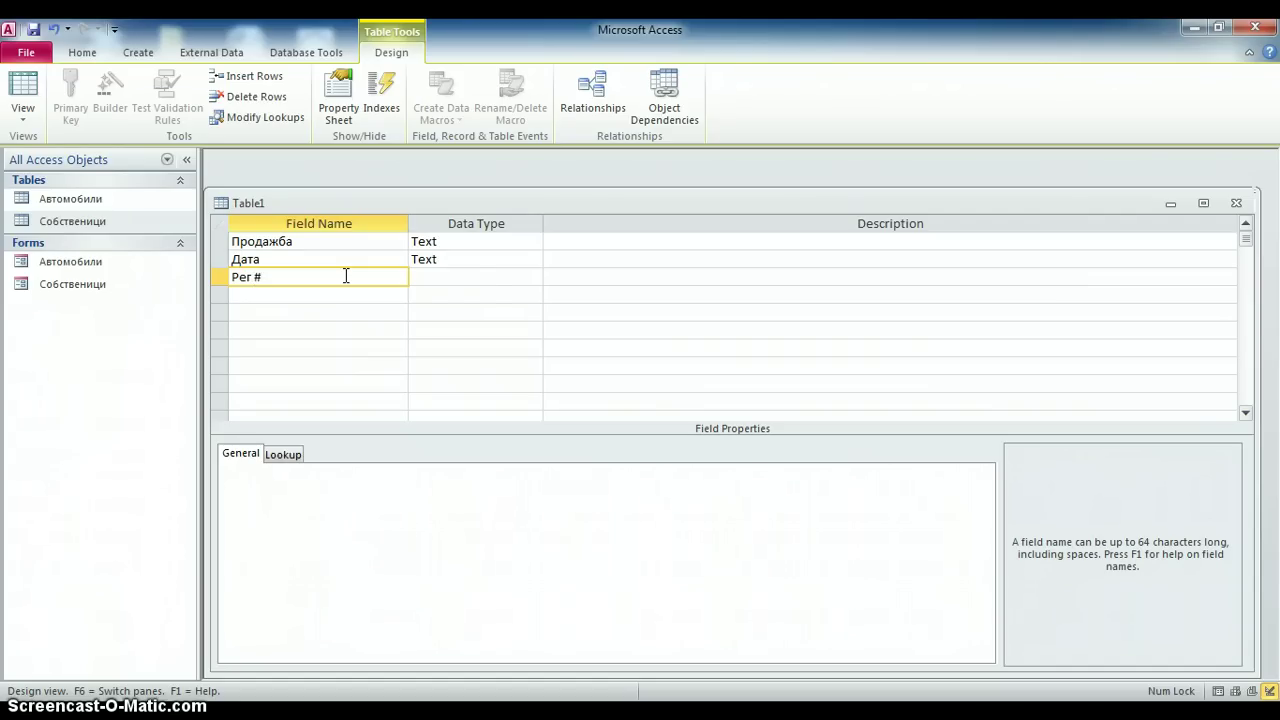
click(462, 278)
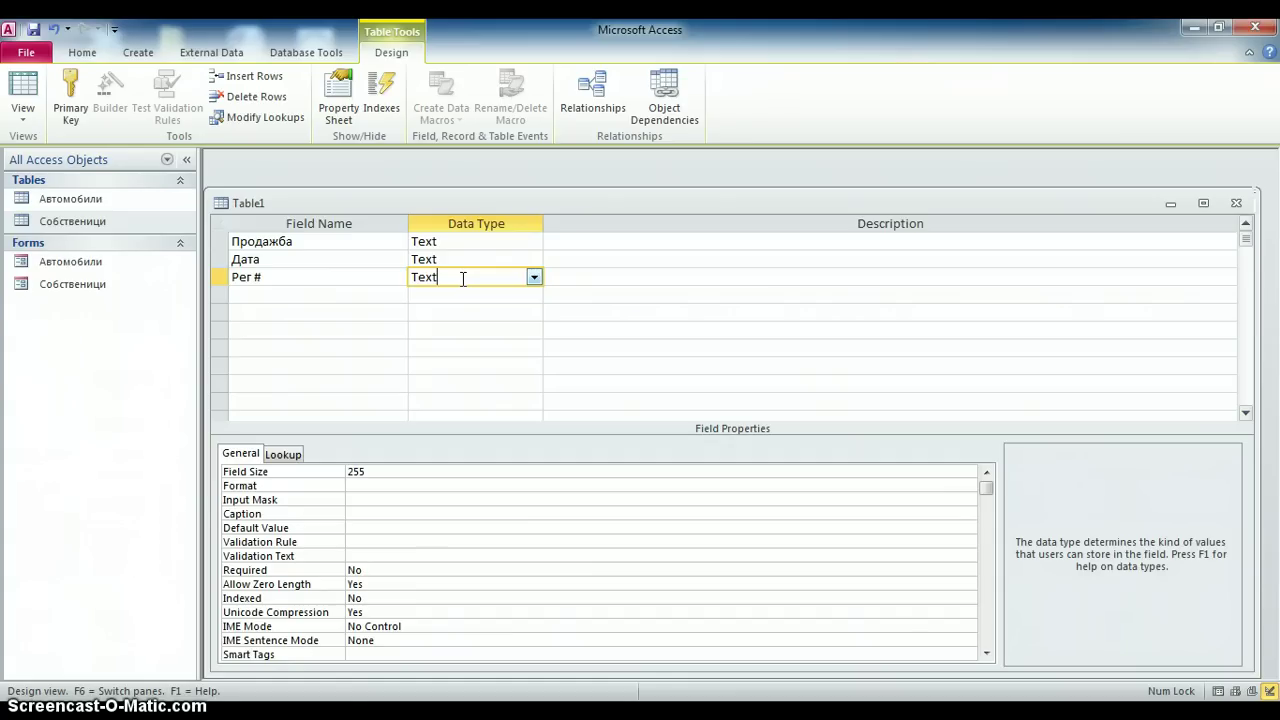
Step: Set the data types to AutoNumber for Продажба, Date/Time for Дата and Number for Рег #
click(527, 243)
click(534, 243)
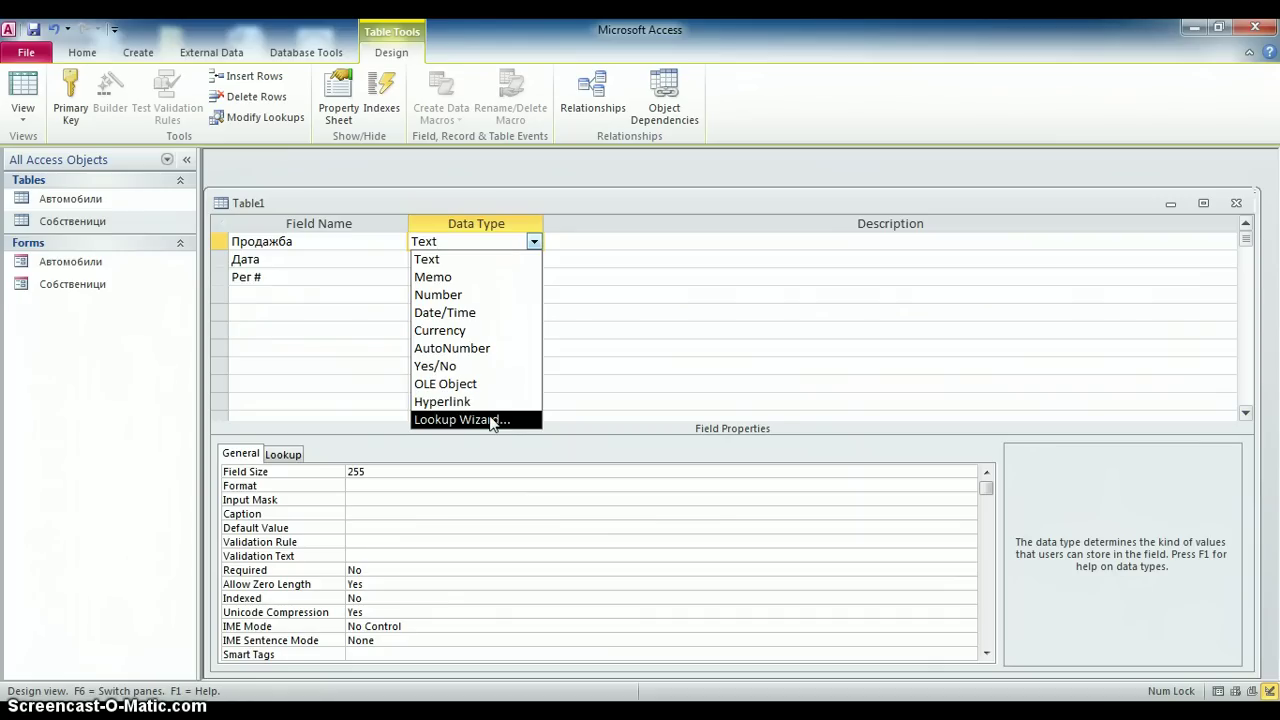
click(481, 349)
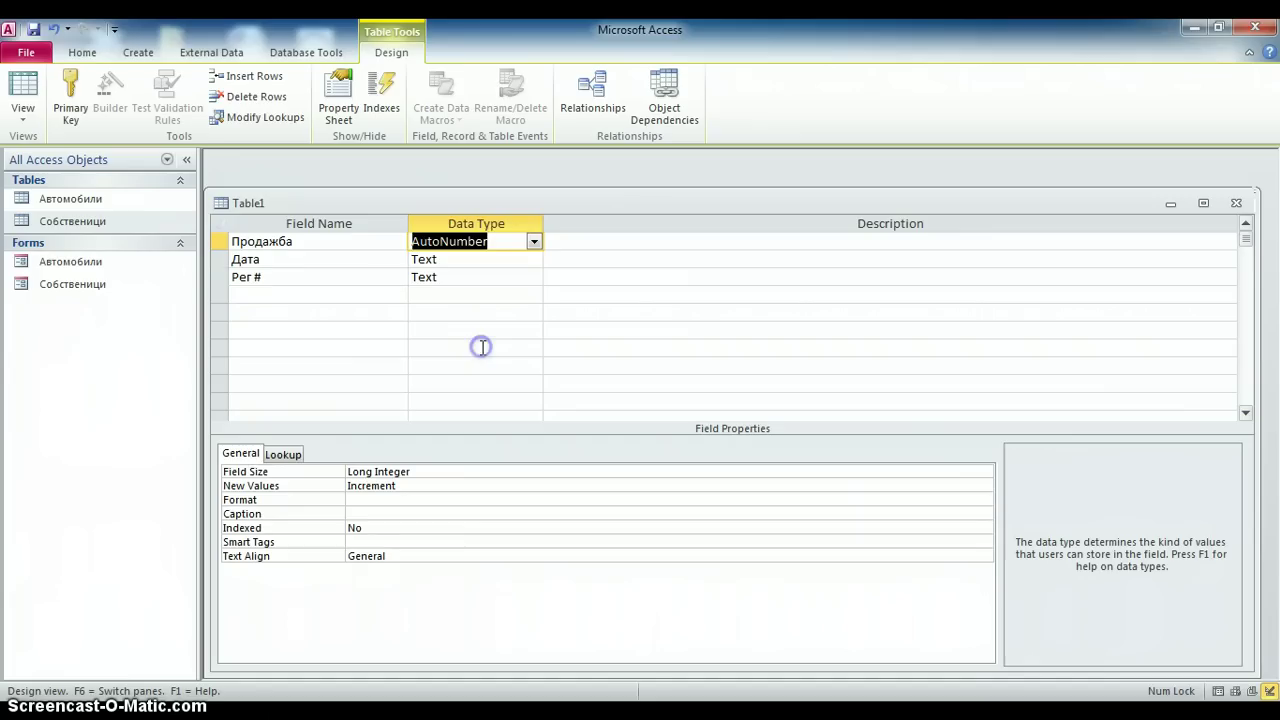
click(531, 259)
click(534, 260)
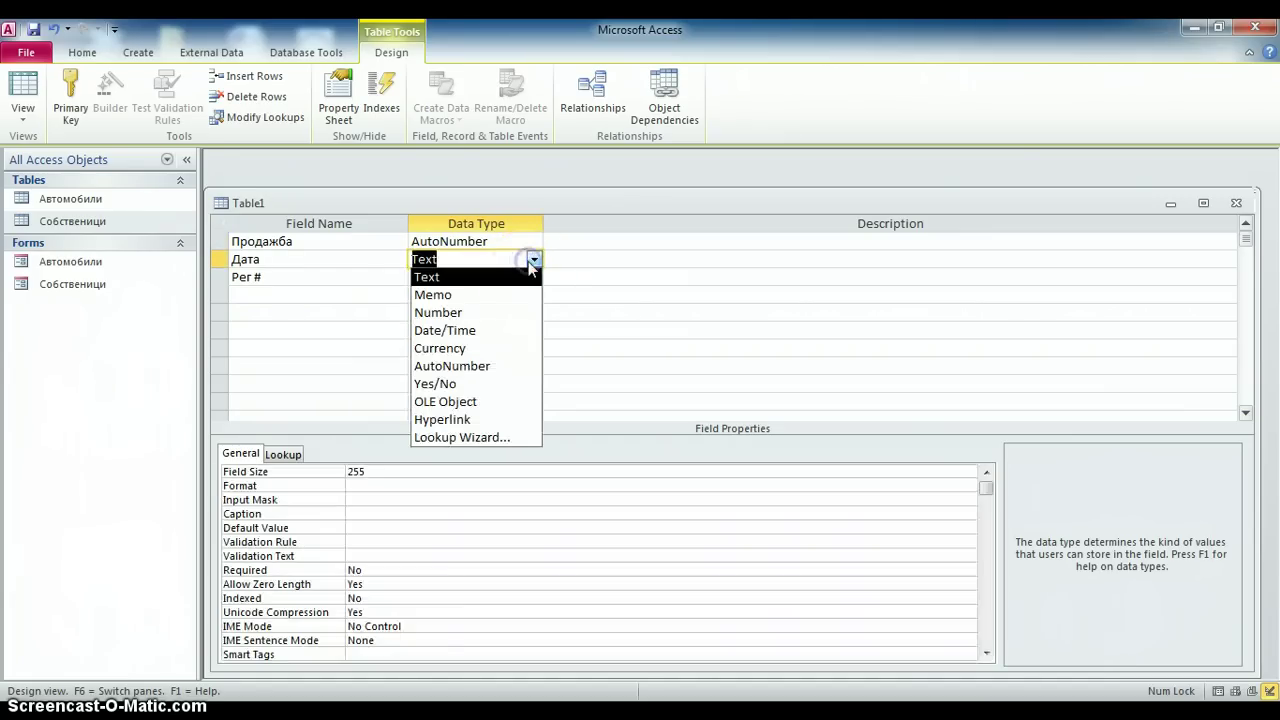
click(465, 332)
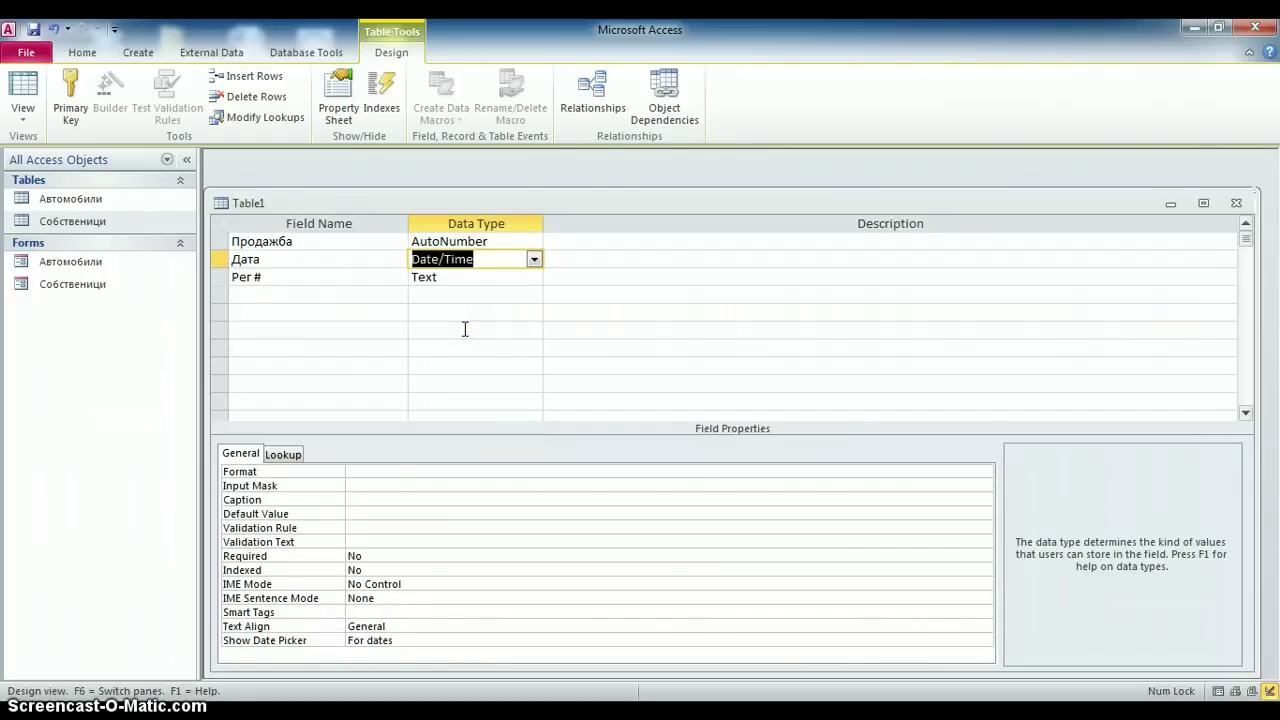
click(534, 277)
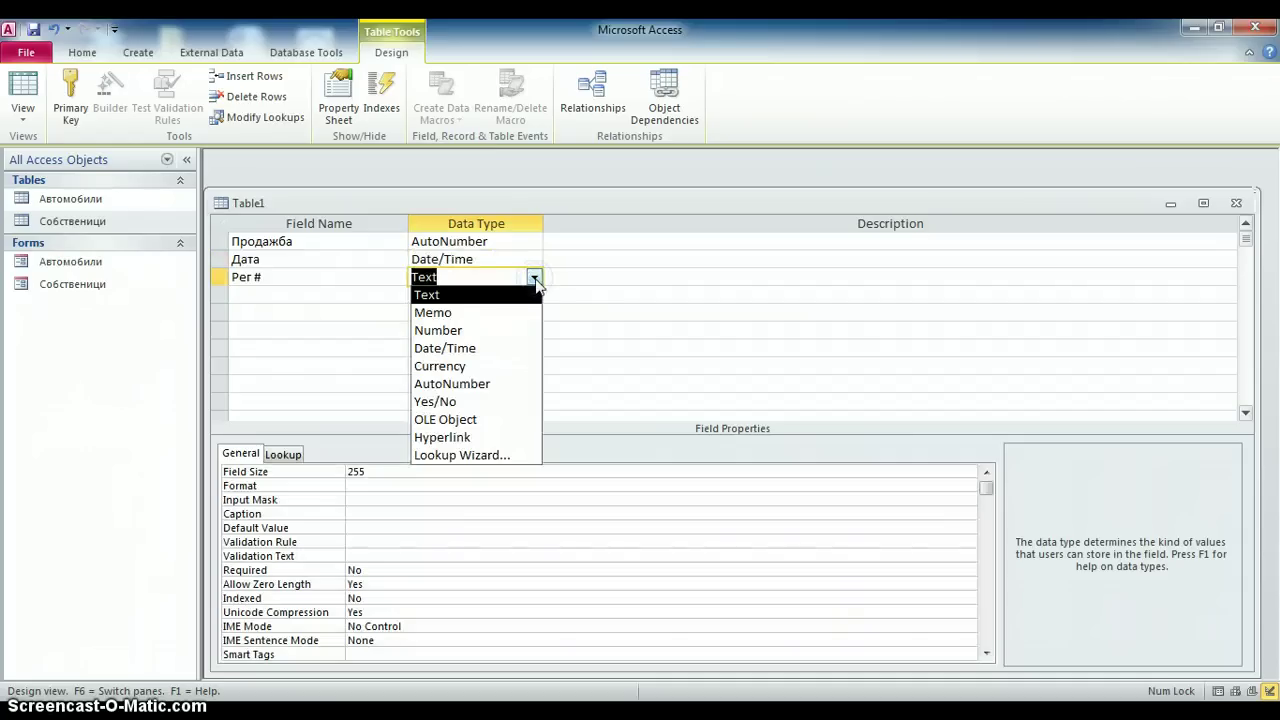
click(458, 331)
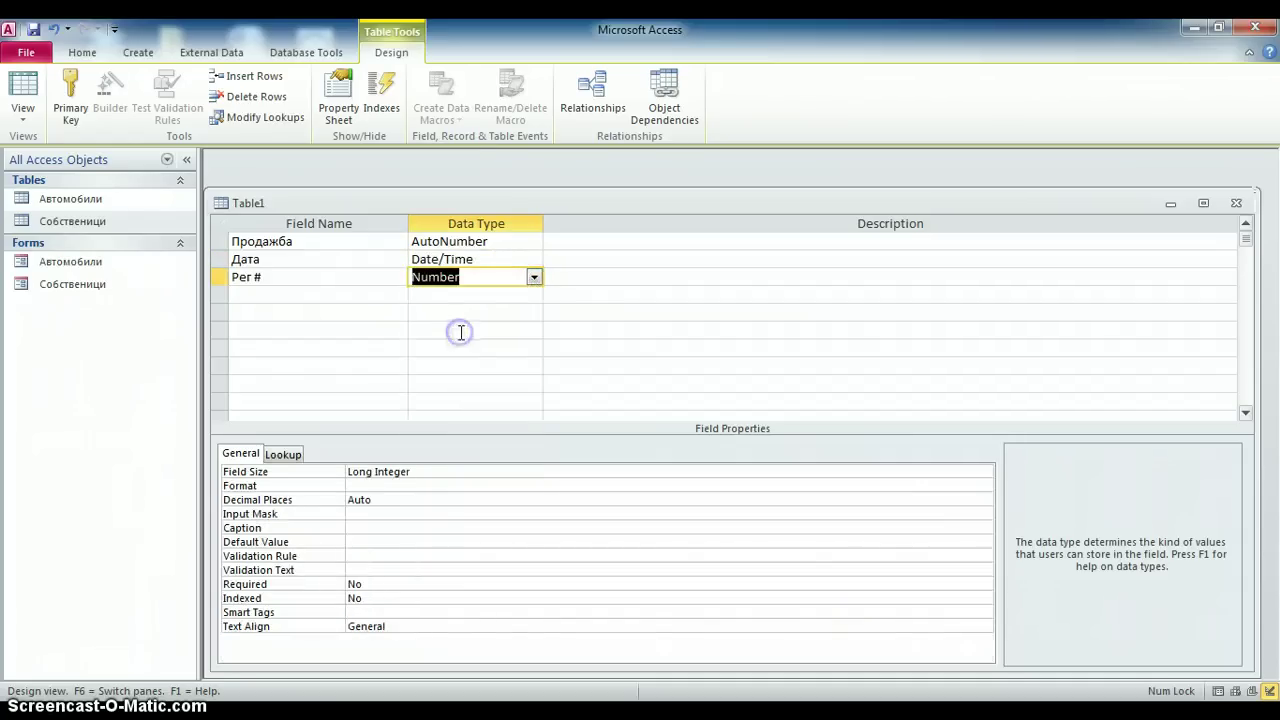
Step: Describe the Продажба, Дата and Рег # fields as "Номер на продажбата", "Дата на продажбата" and "Регистрационен номер на автомобила" respectively
click(595, 242)
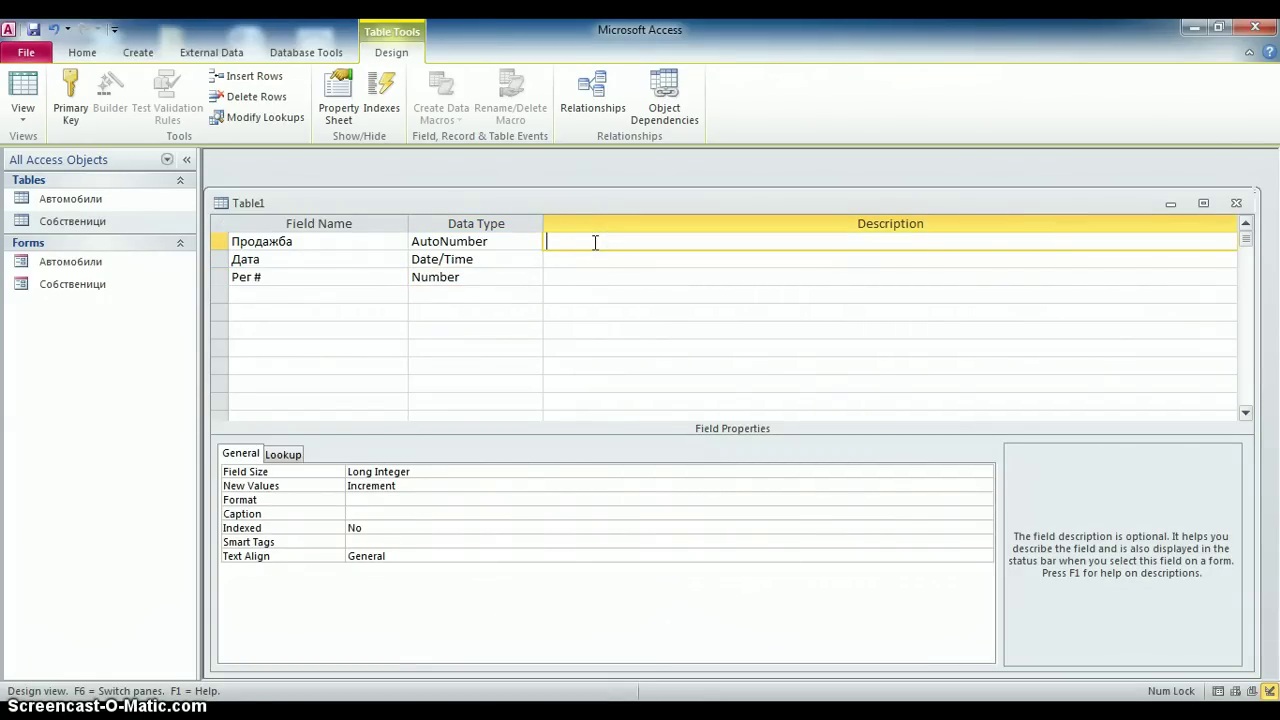
click(595, 242)
text(Номер на)
text(продажбата)
click(588, 259)
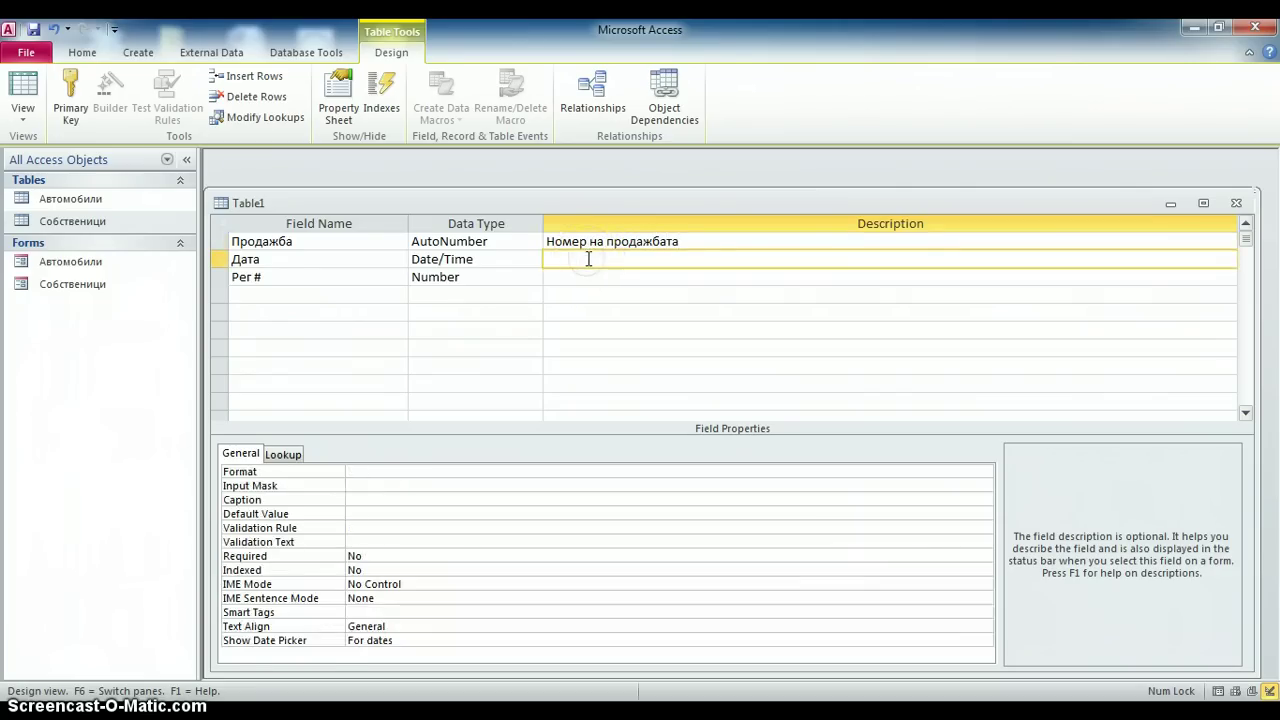
text(Дата на продажбата)
click(581, 277)
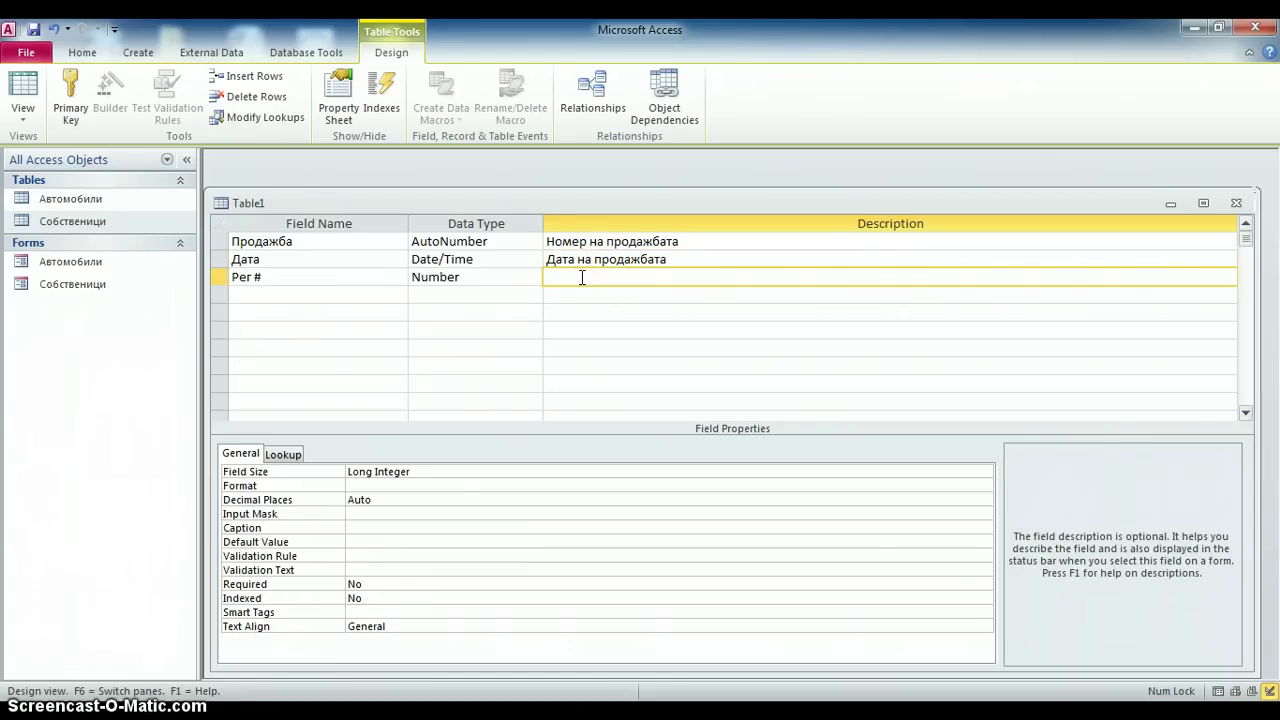
text(Регистрационен номер на авт)
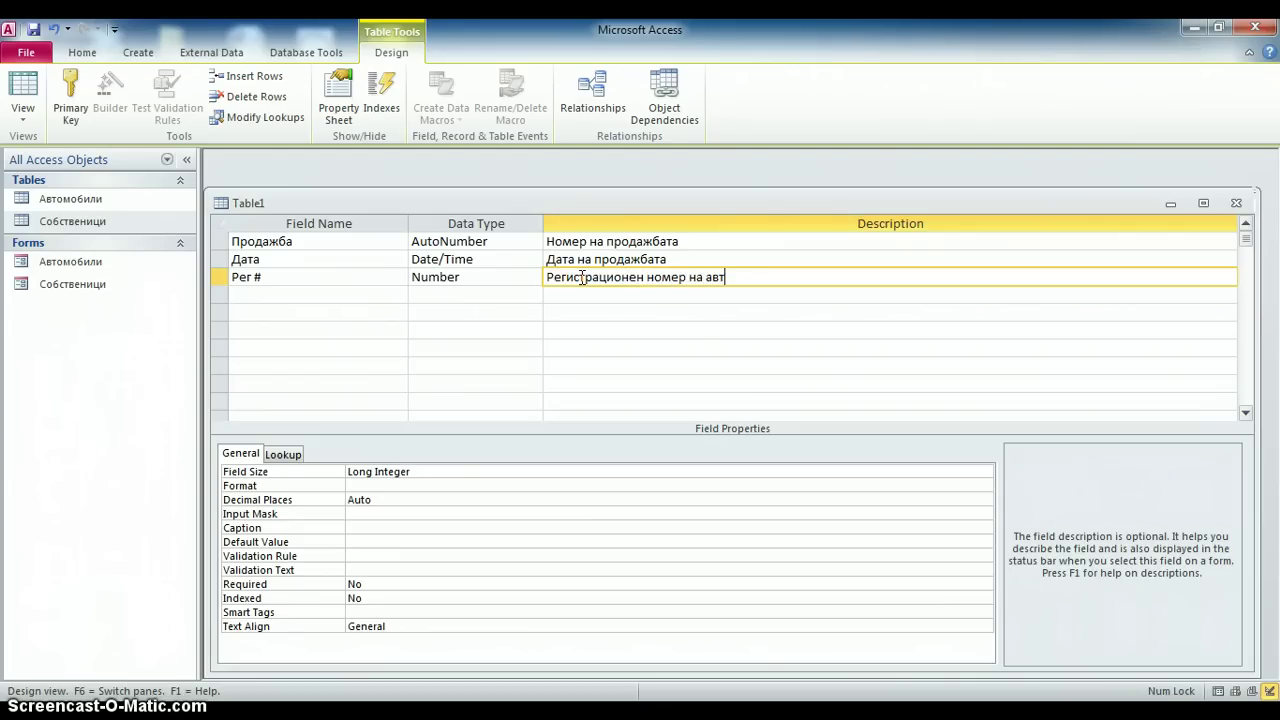
text(омобила)
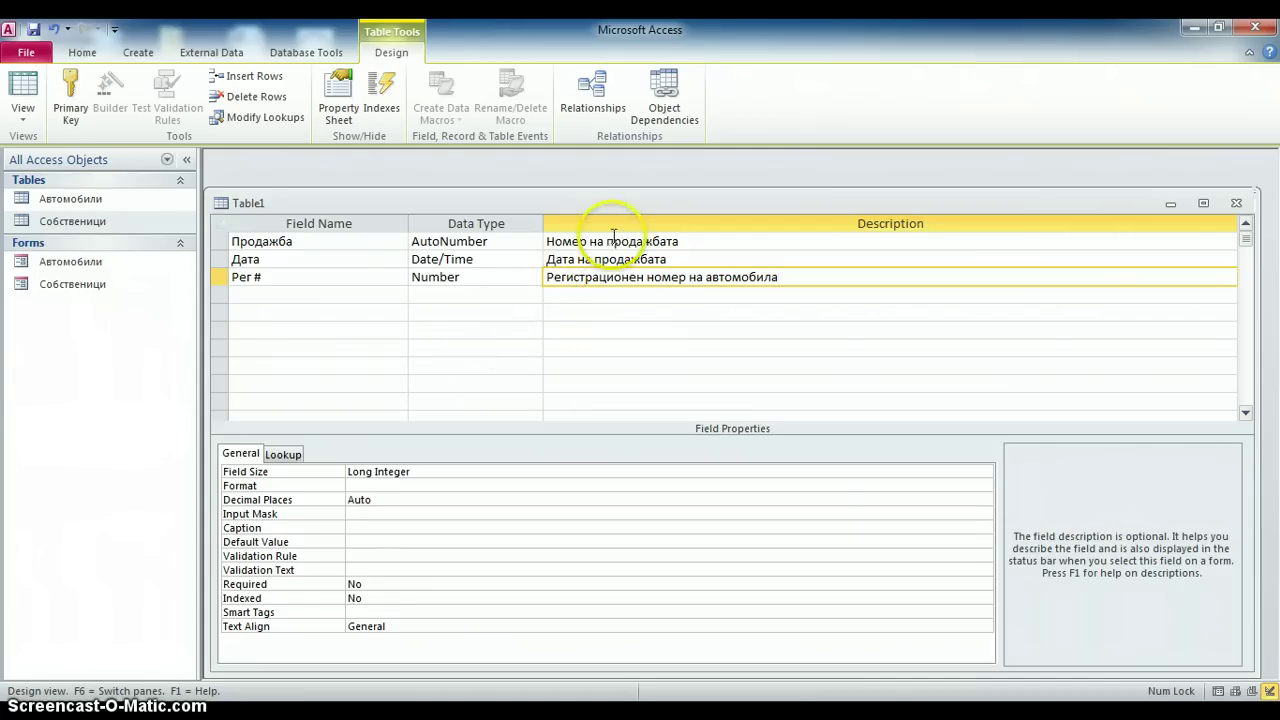
click(613, 240)
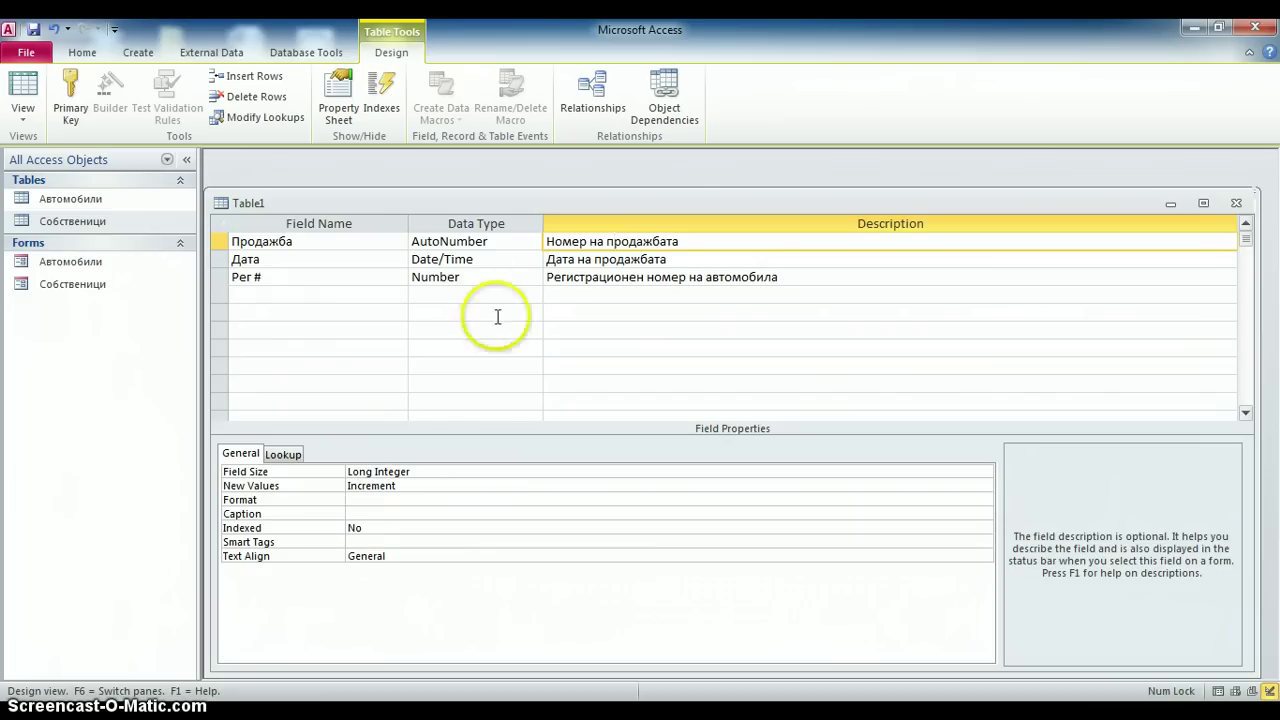
click(557, 259)
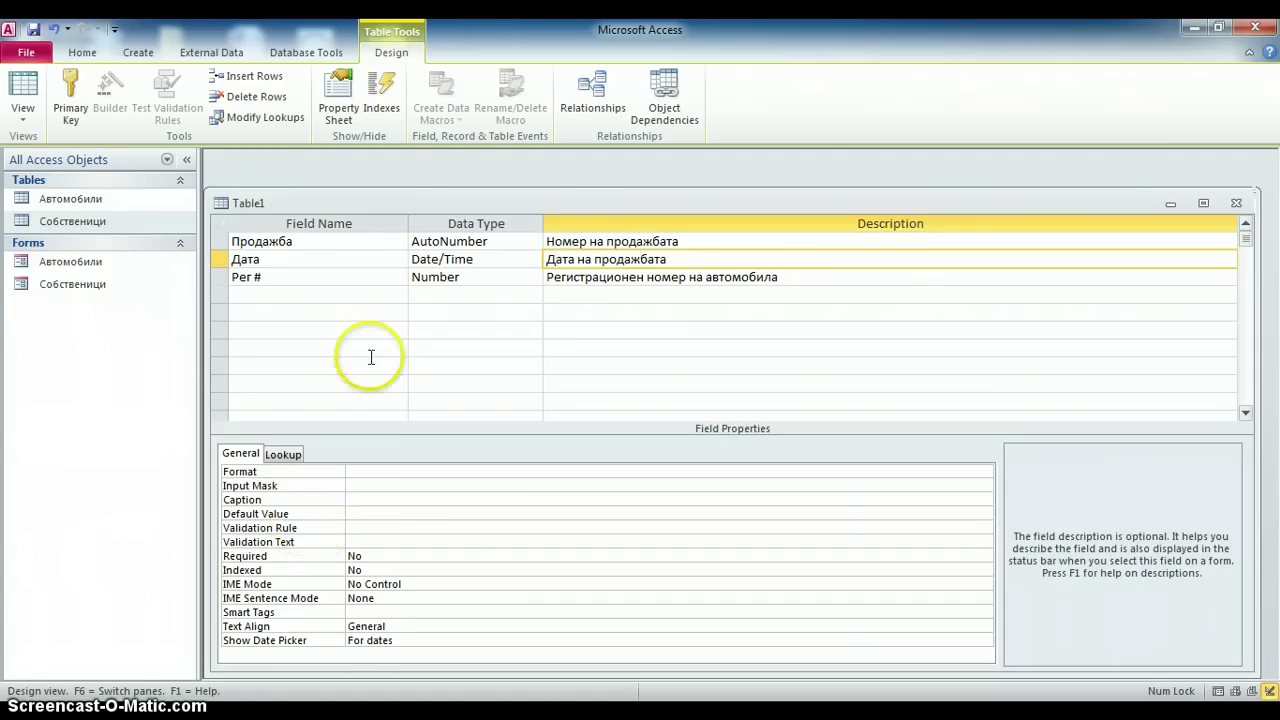
click(500, 277)
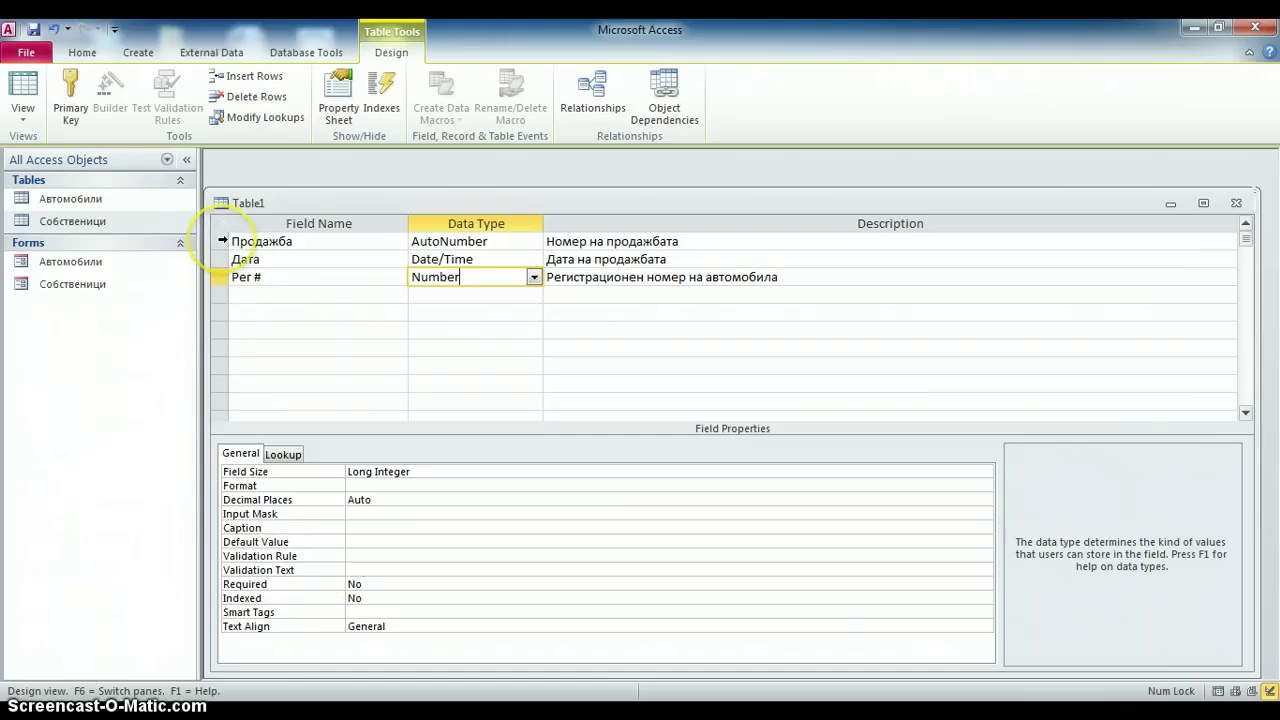
Step: Make the Продажба field the table's primary key
click(222, 240)
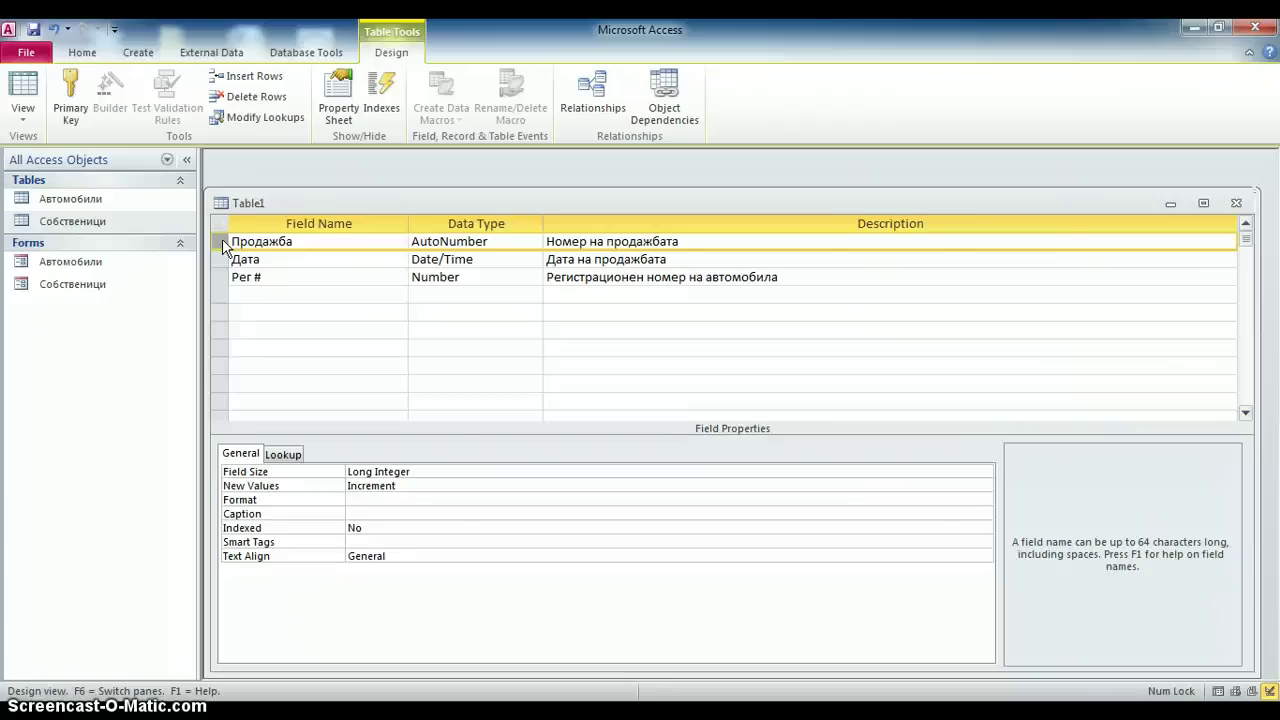
click(72, 112)
right_click(222, 241)
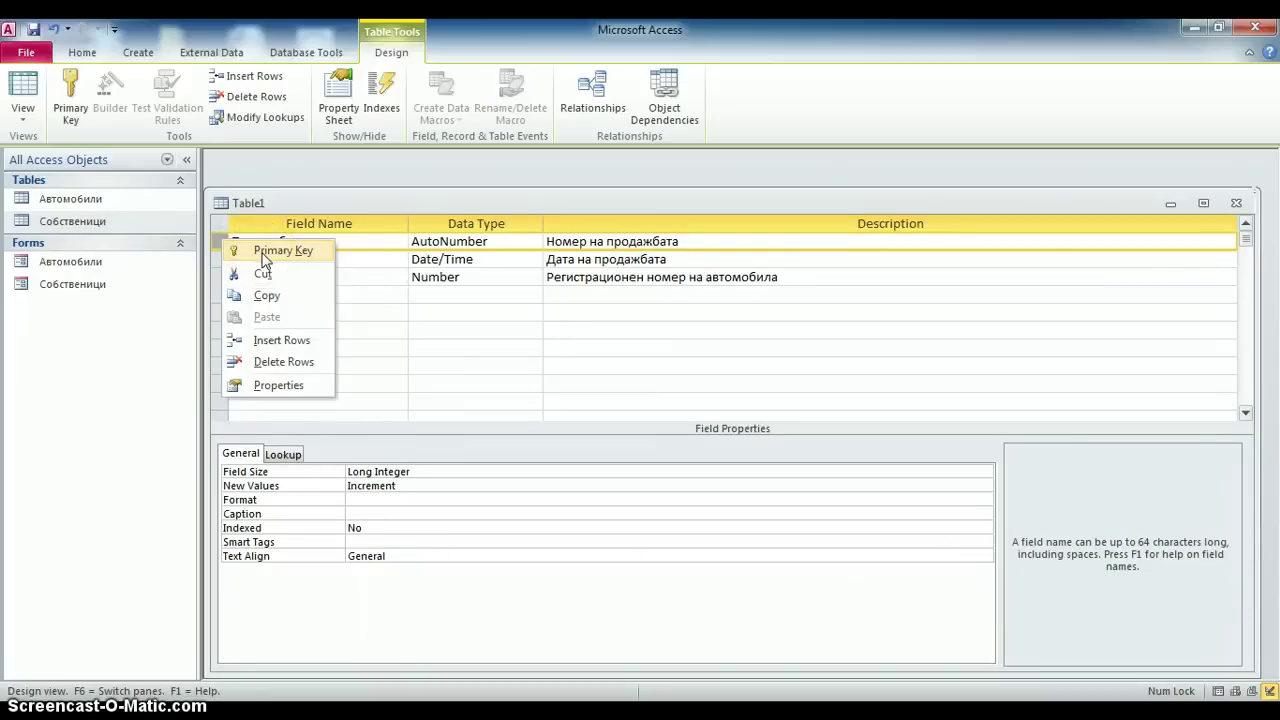
click(265, 252)
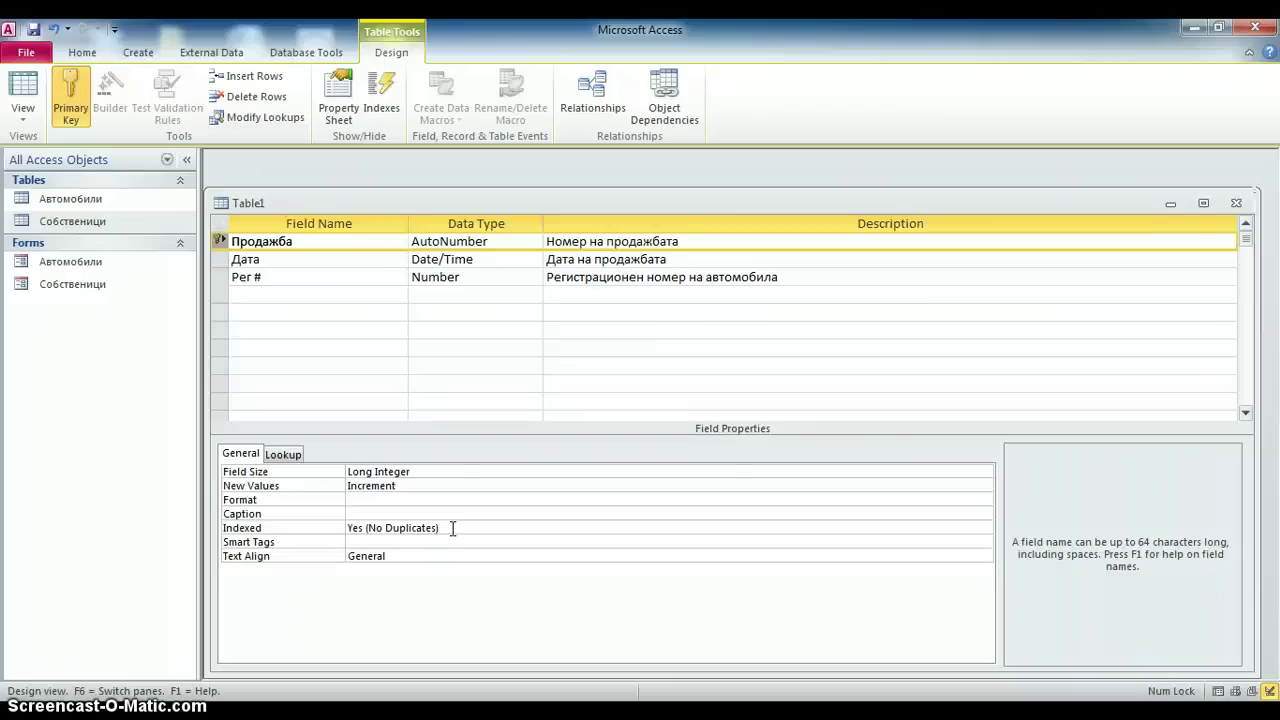
Step: Switch the table to Datasheet view, saving it under the name Продажби
click(23, 100)
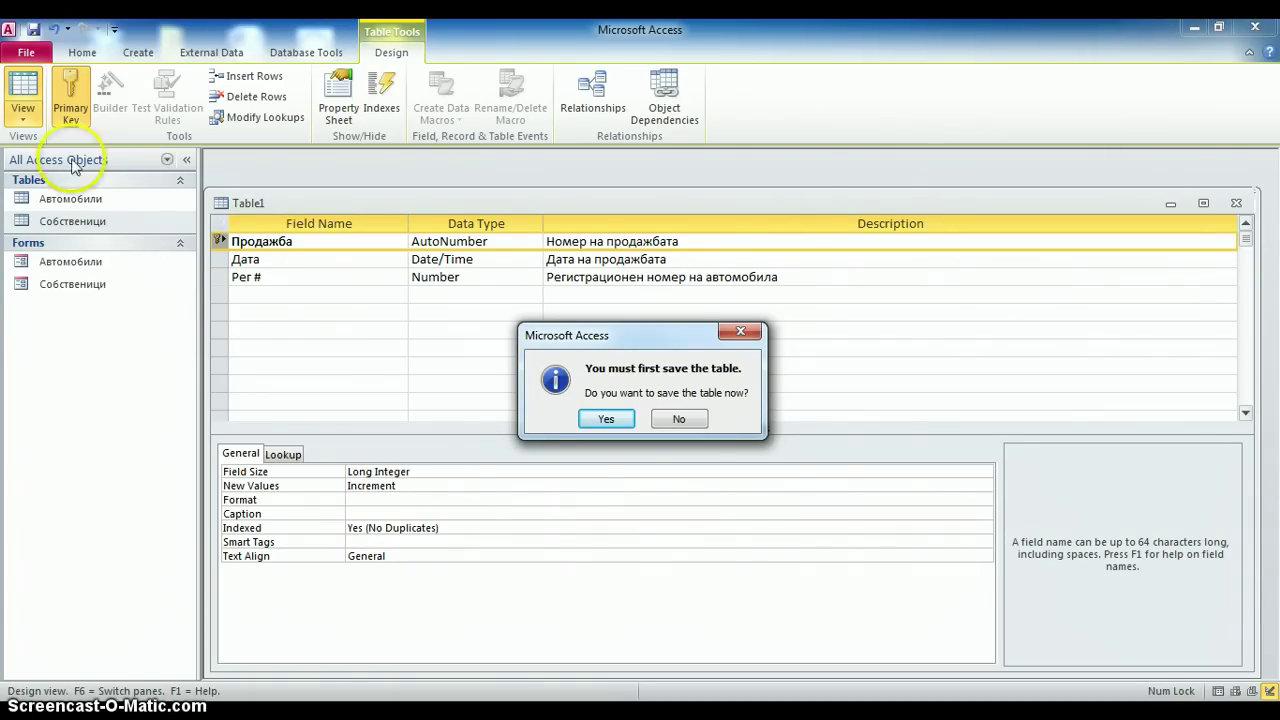
click(607, 419)
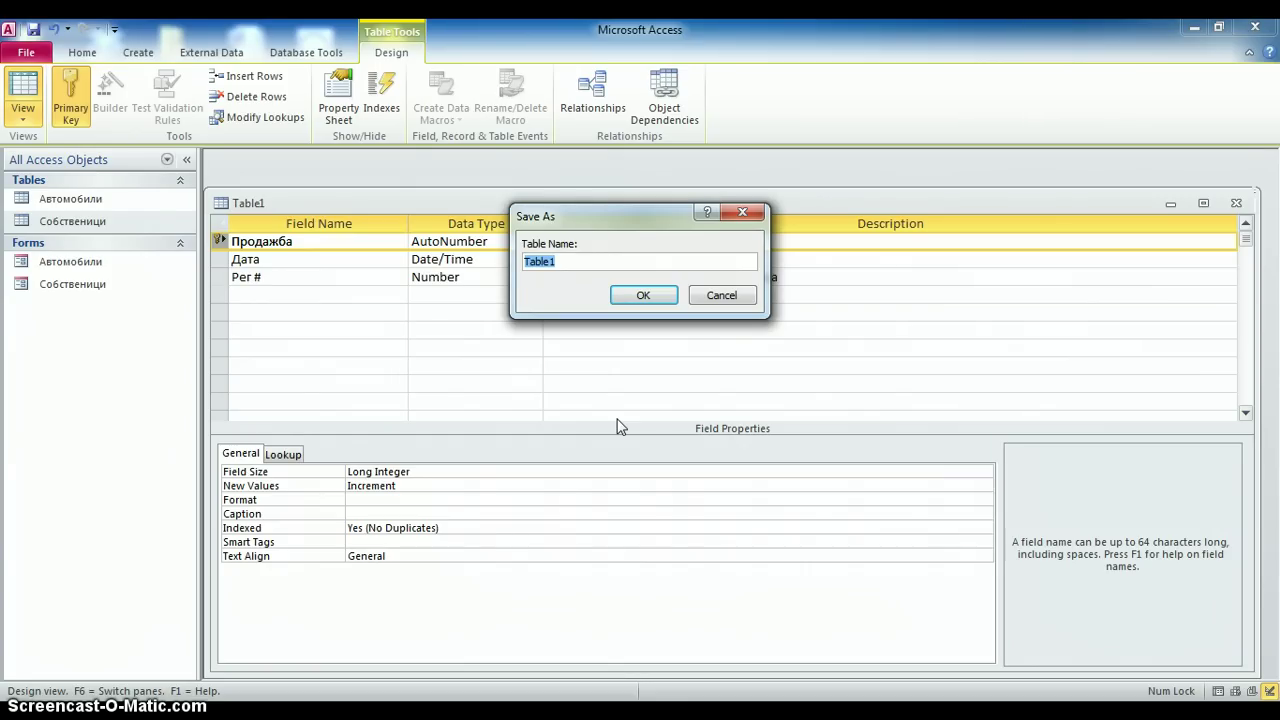
text(Продажби)
click(645, 298)
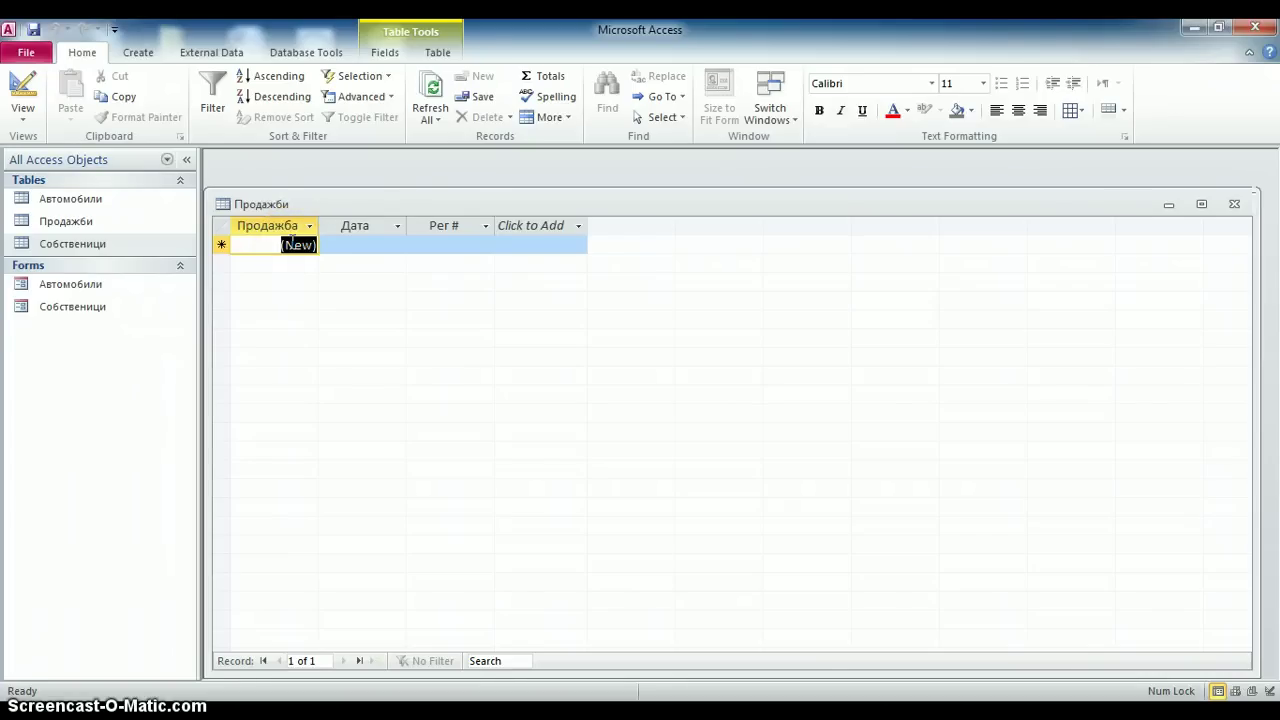
Step: Enter the first sales record with the date 21.03.2000 and Рег # 125
click(344, 244)
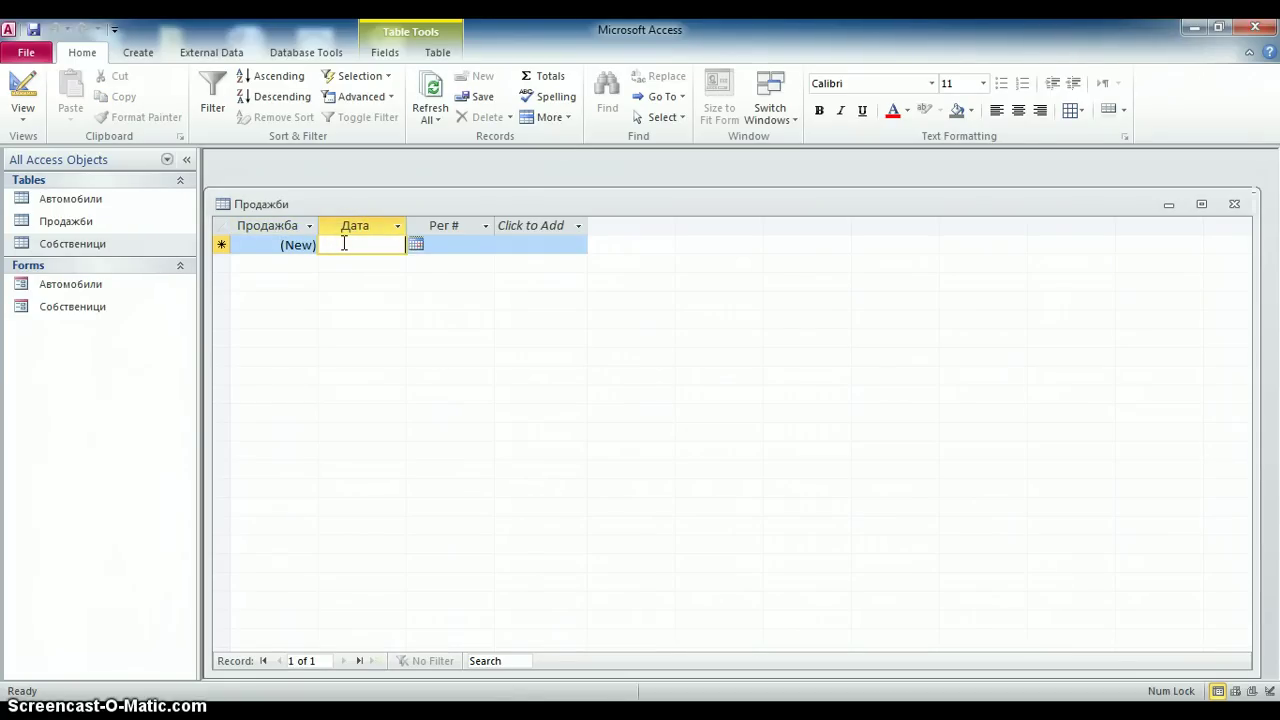
text(21.)
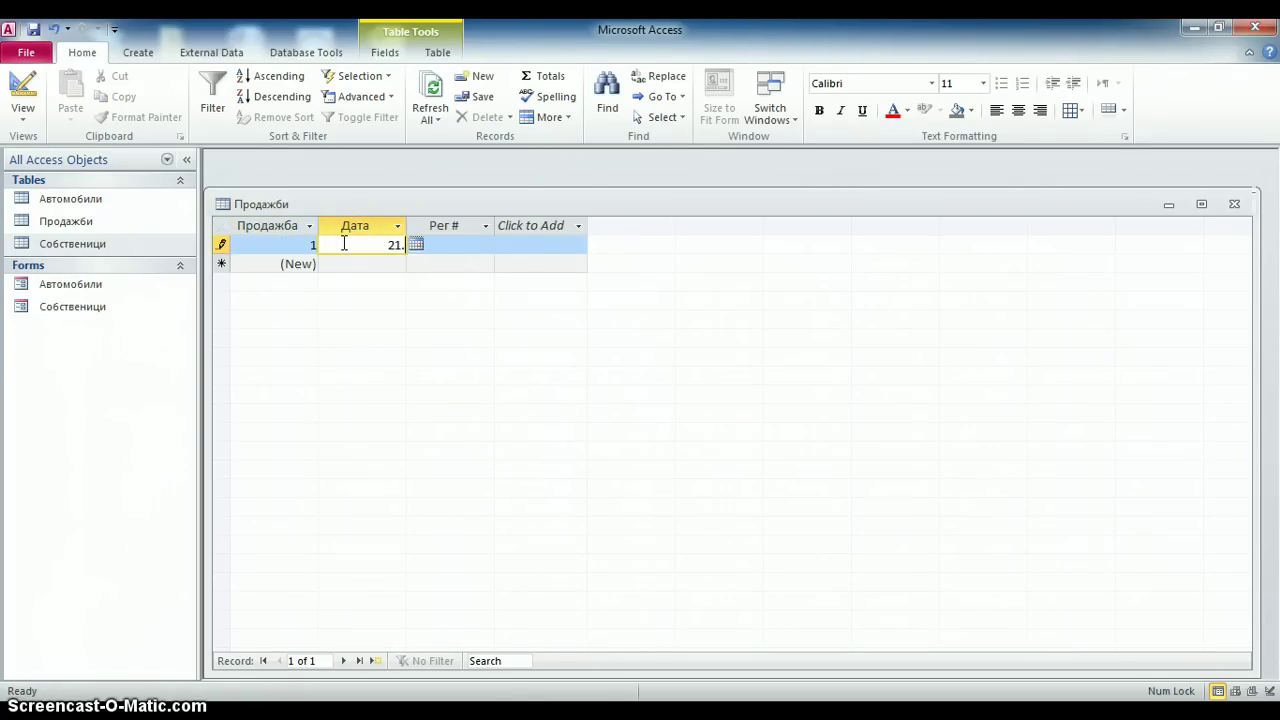
text(03.2000)
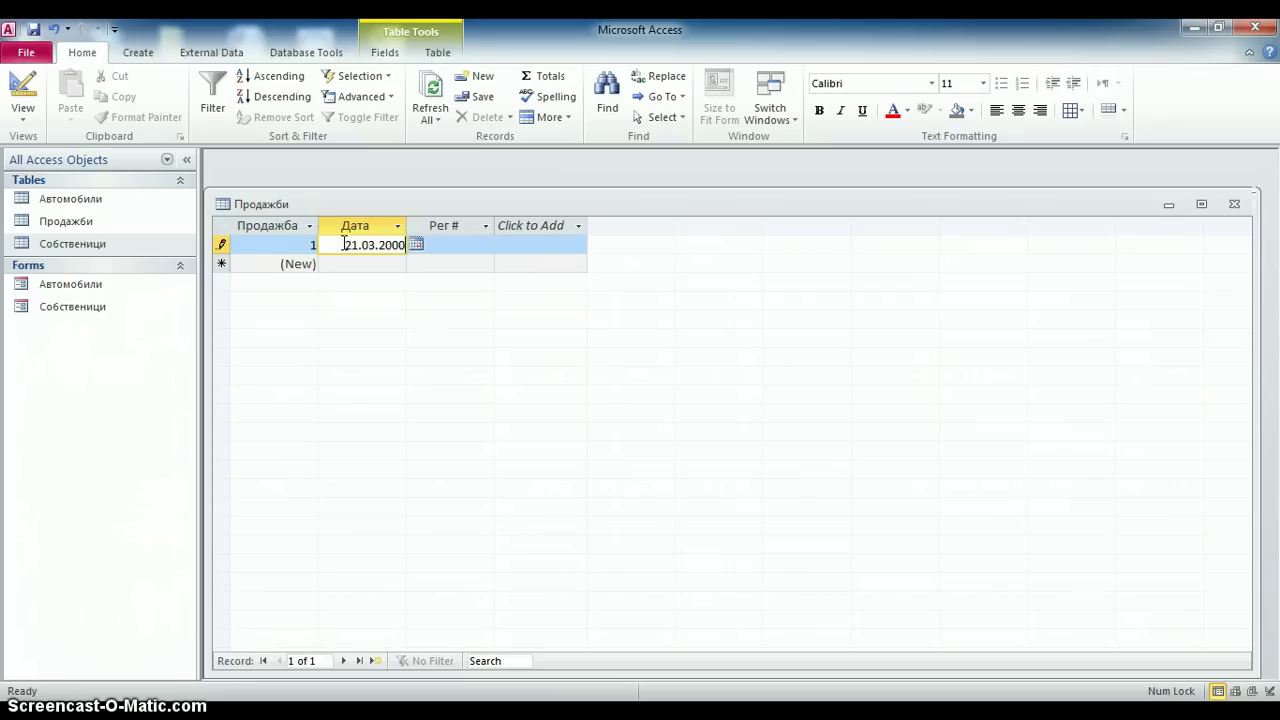
click(442, 231)
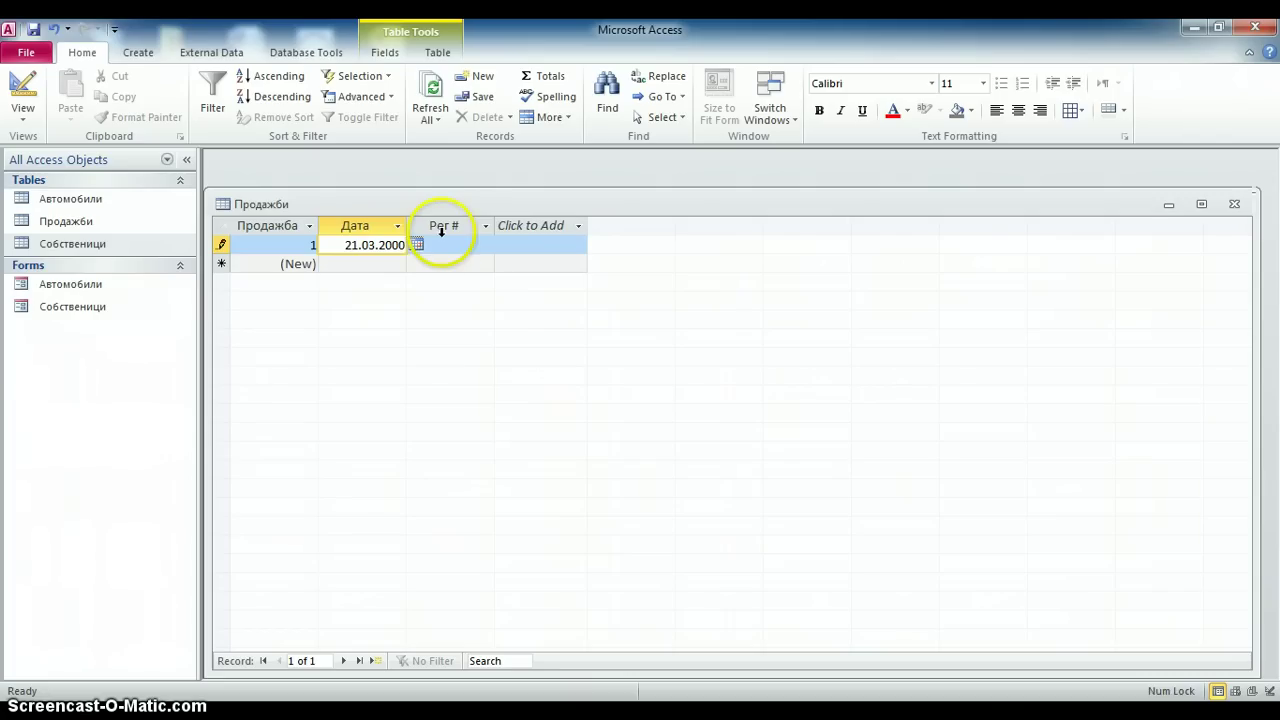
click(443, 244)
text(12)
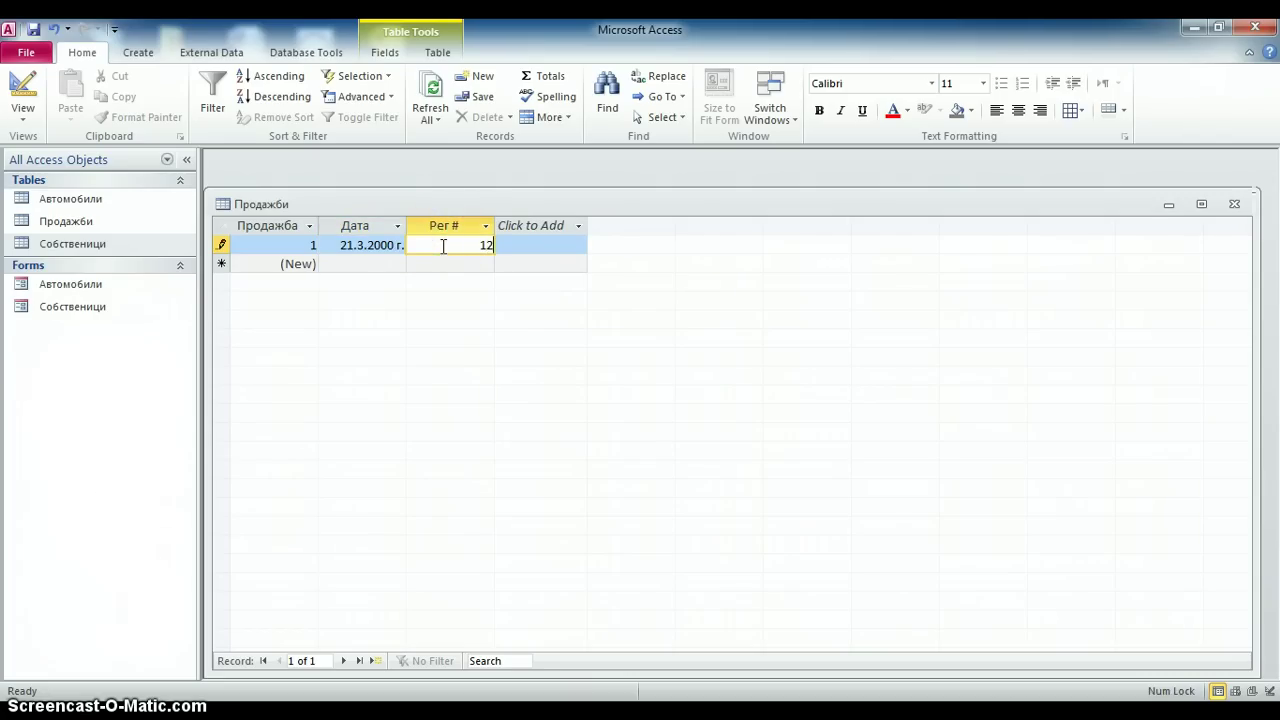
text(5)
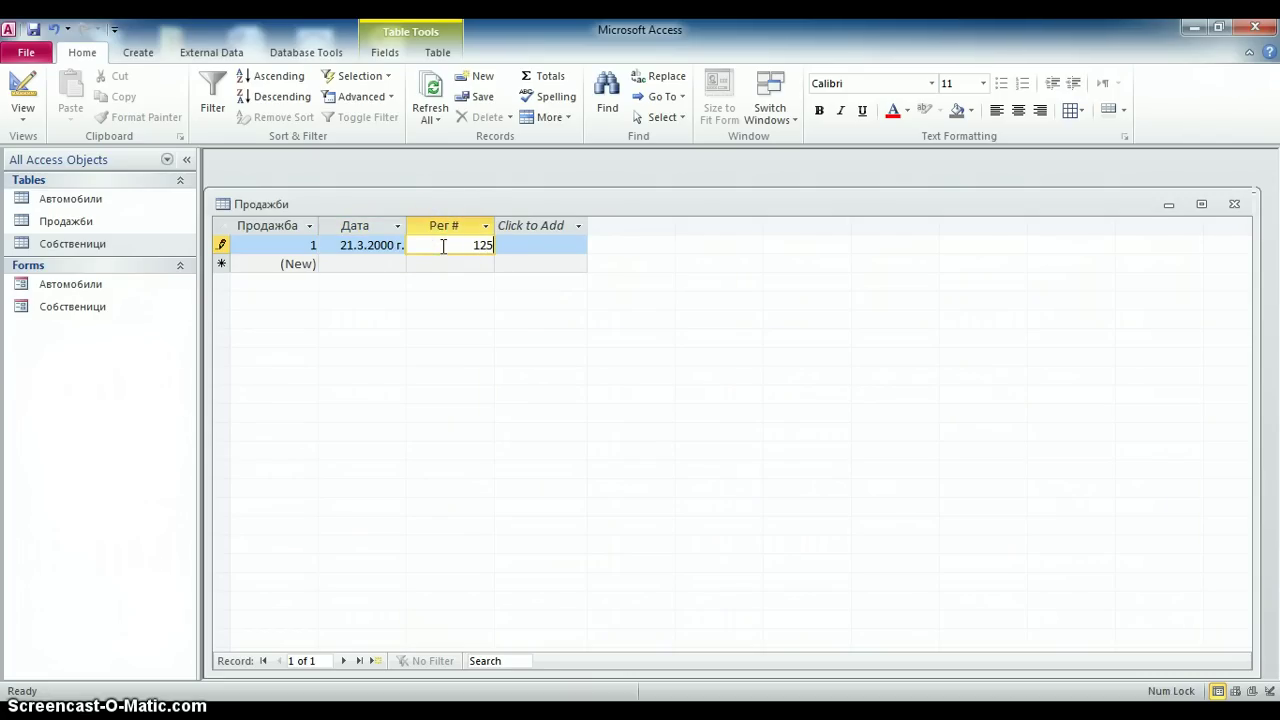
click(347, 263)
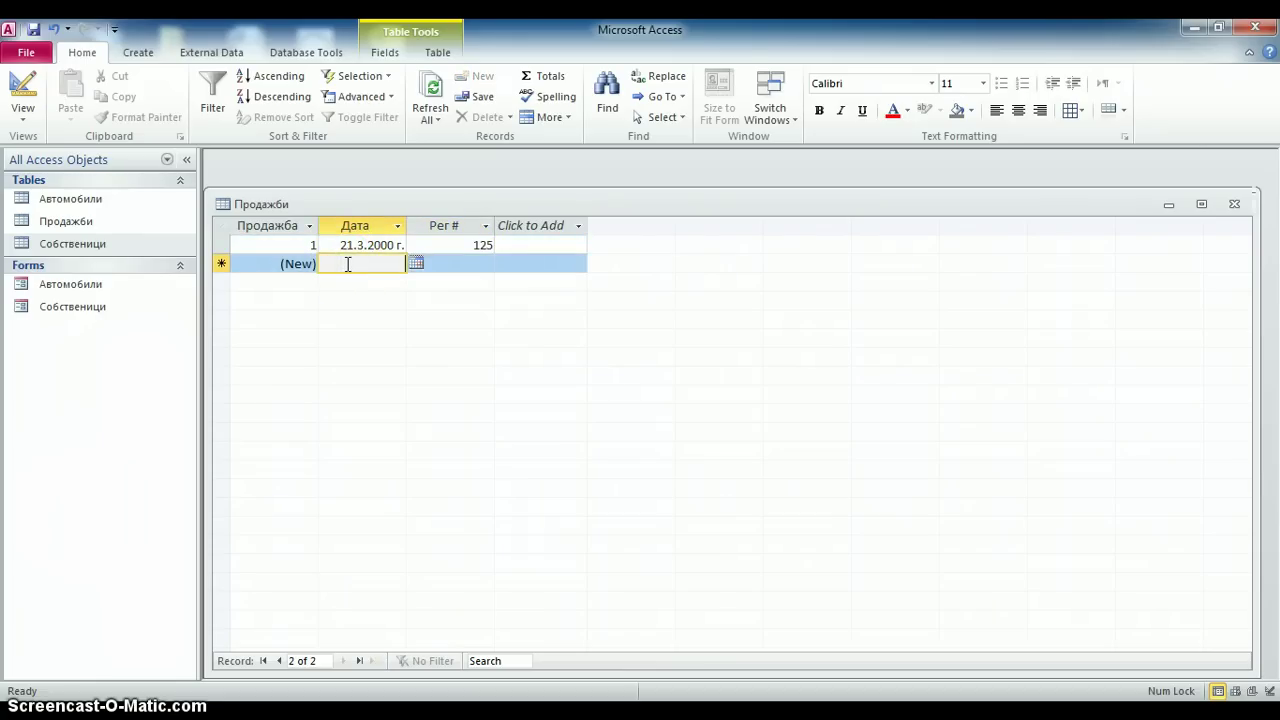